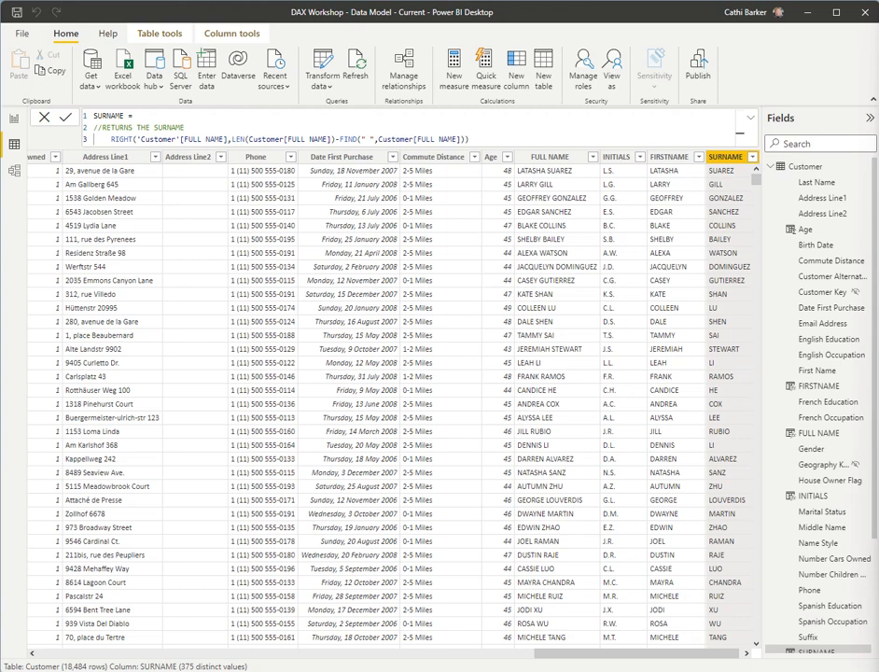
Add a calculated column named AGE BREAKDOWN to the Customer table, with the comment line //GROUPS AGES INTO BANDS in its formula
click(801, 172)
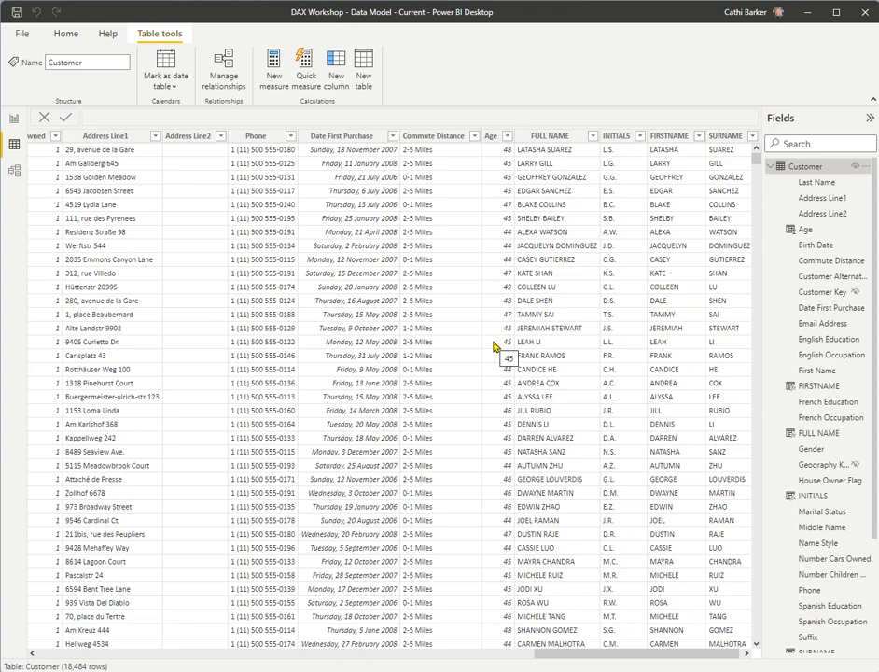
click(337, 61)
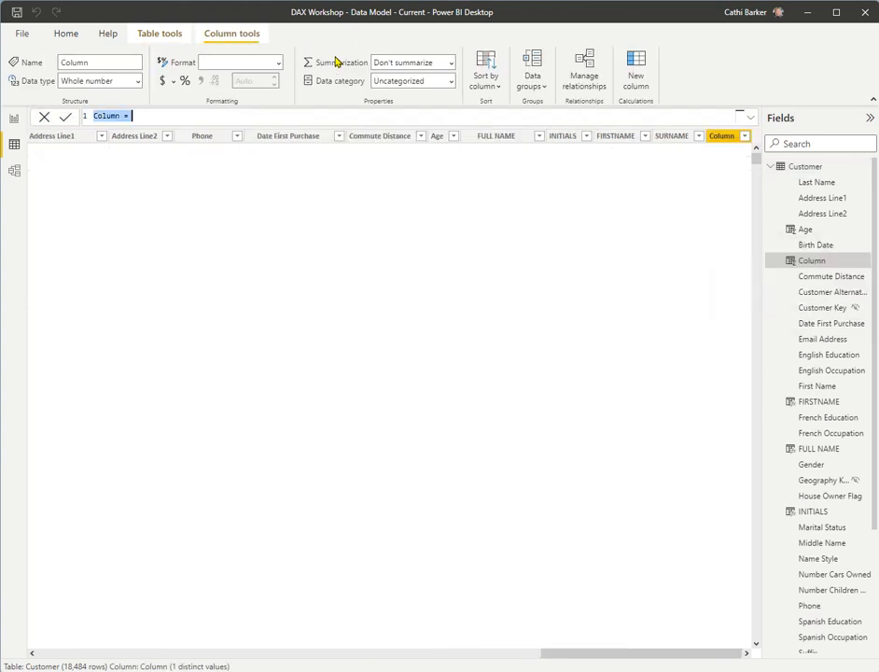
text(AG)
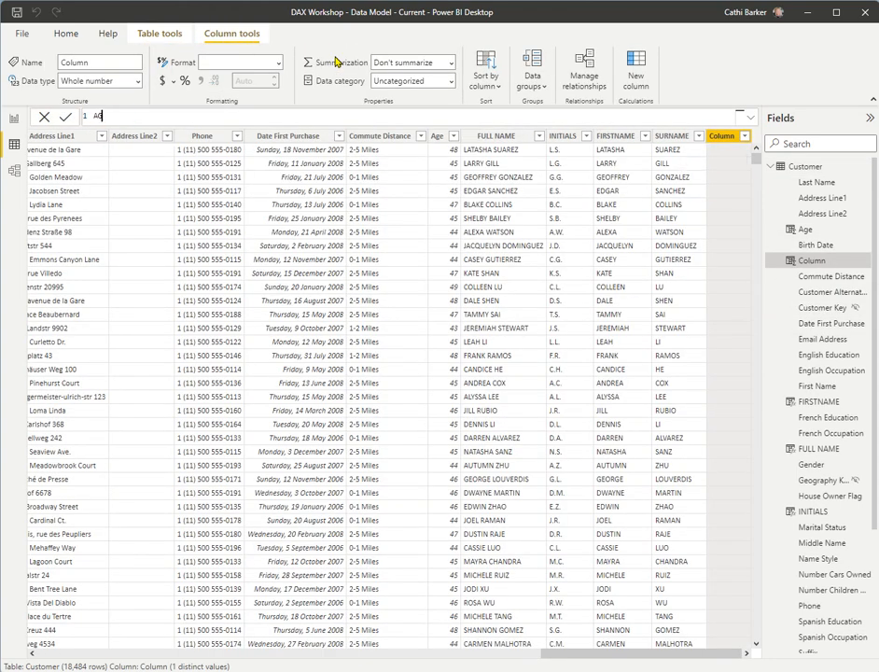
text(E BREAKDOWN=)
key(shift+Return)
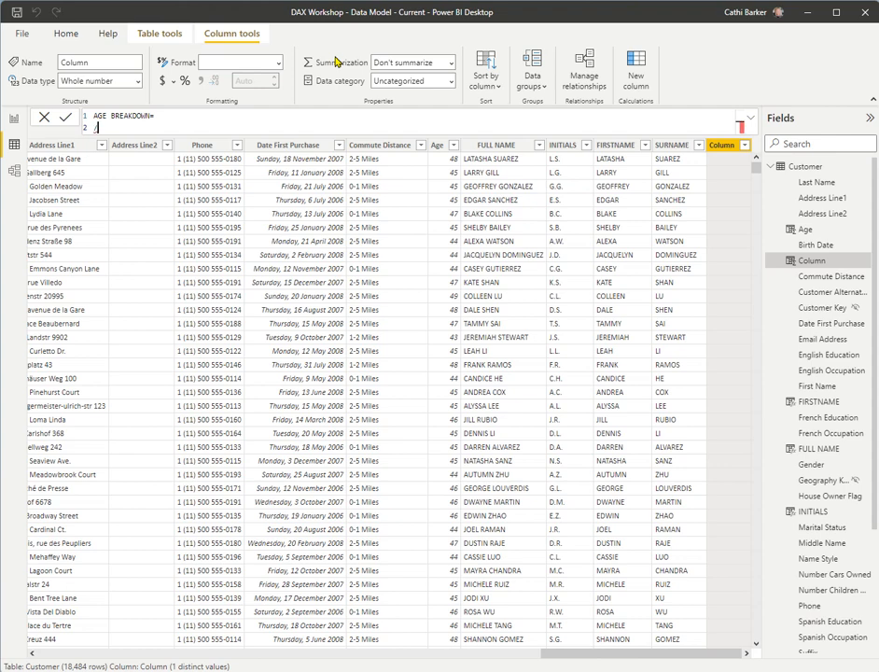
text(//GROUPS AGES INTO BANDS)
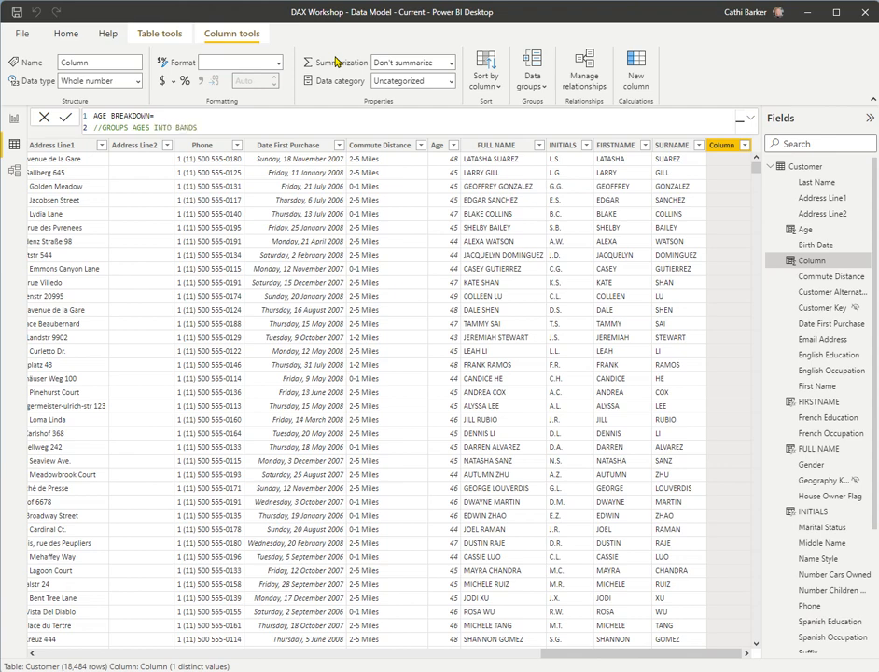
key(shift+Return)
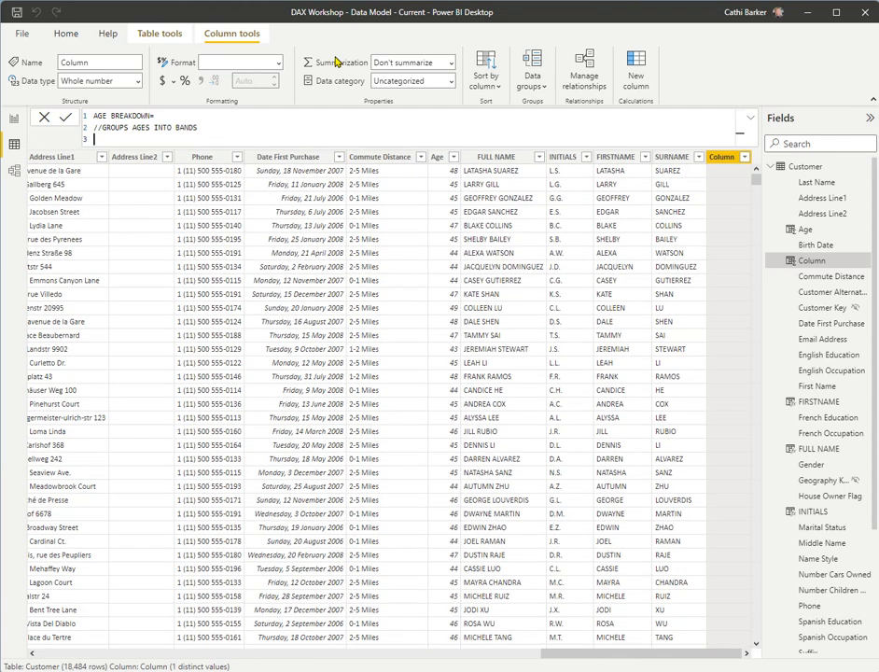
Begin the formula's indented expression with an IF that returns "55+" when Customer[Age]>=55, leaving its false result open on a new line
key(Tab)
text(IF)
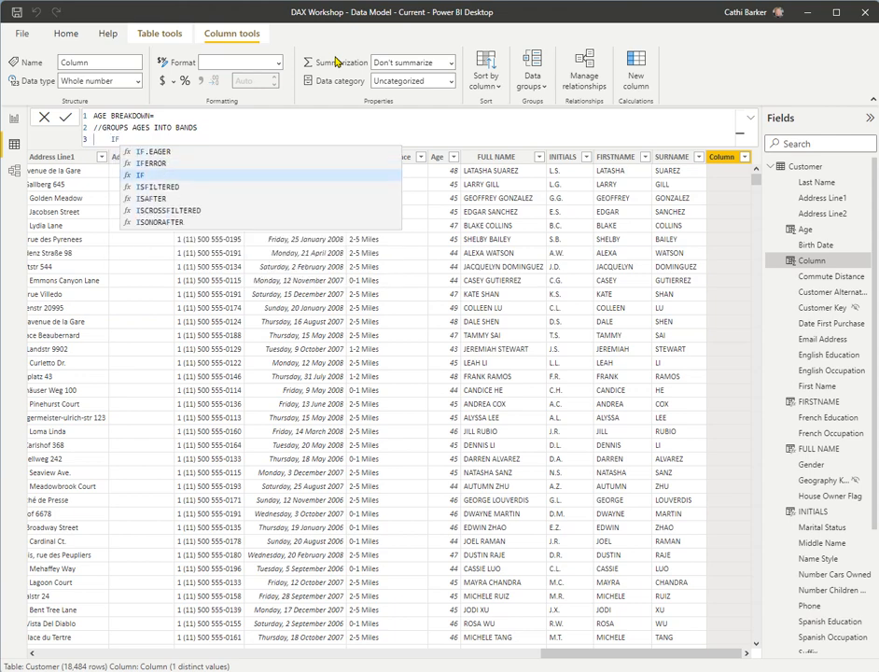
text(()
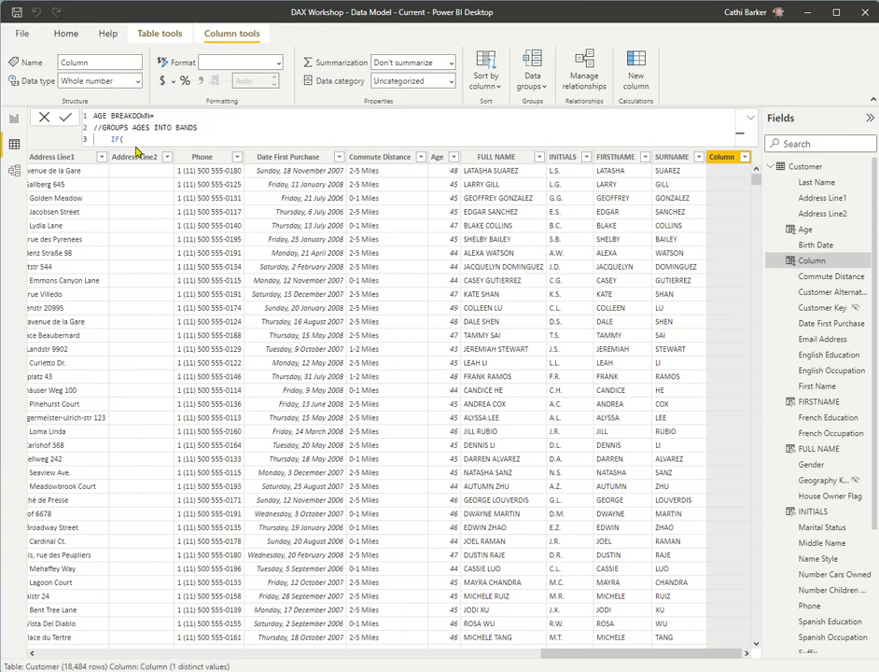
key(BackSpace)
text(()
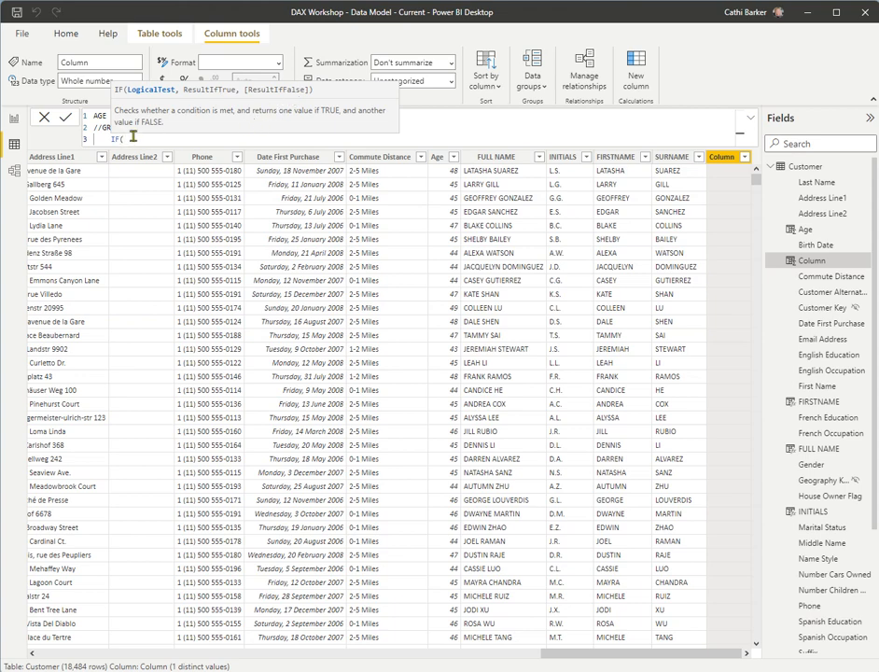
text(Ag)
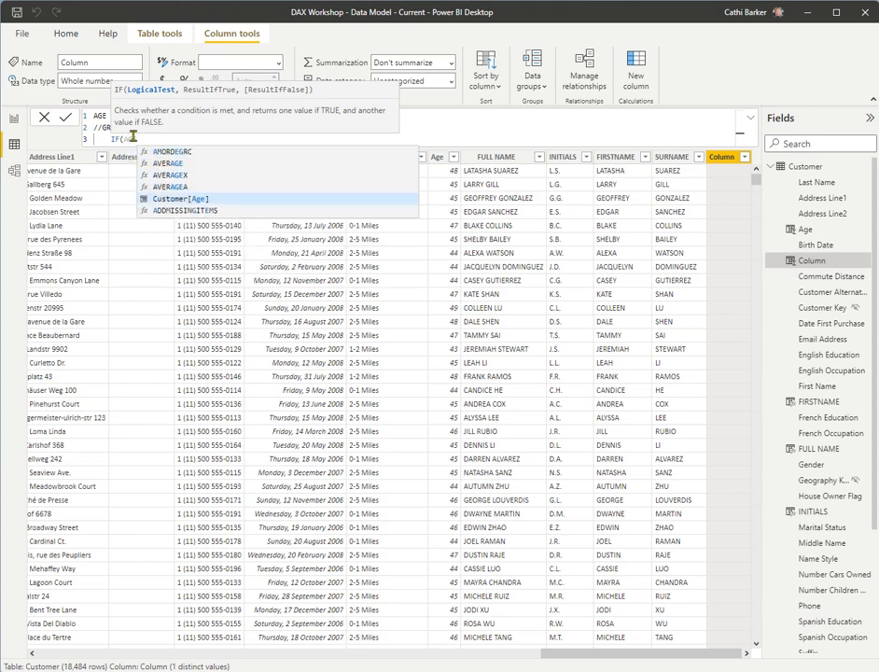
key(Tab)
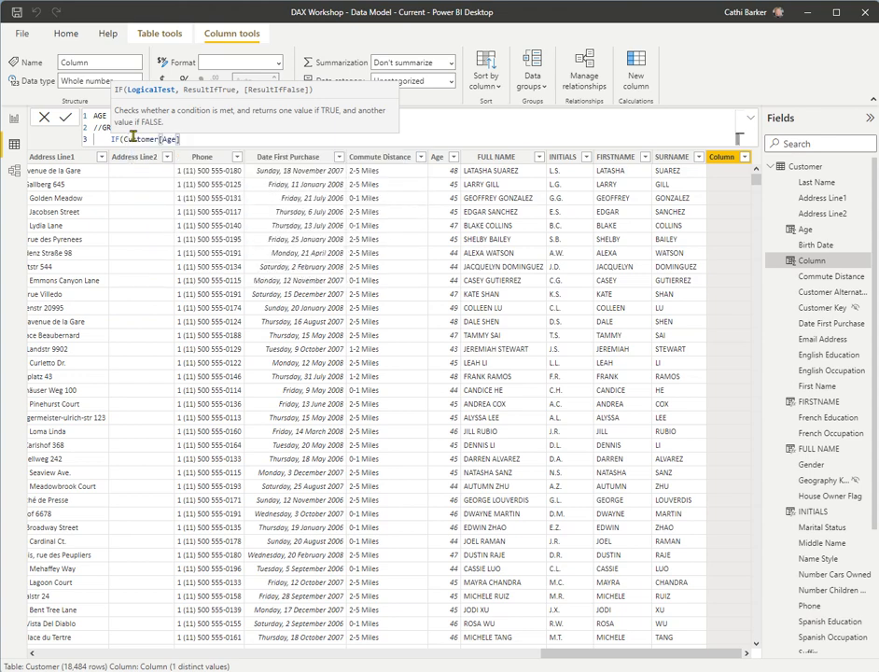
text(>)
text(=55,)
text(")
text(55+")
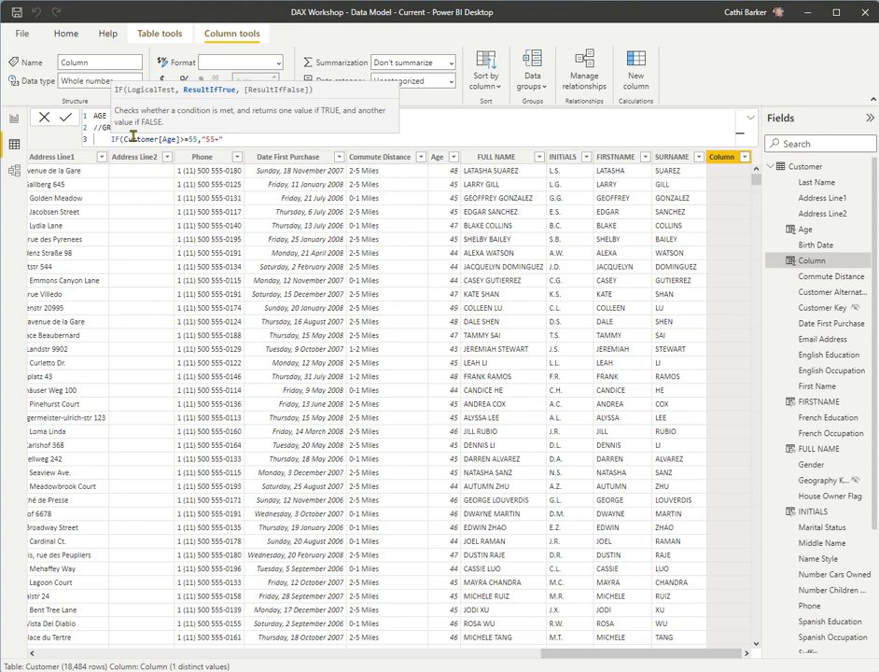
text(,)
key(shift+Return)
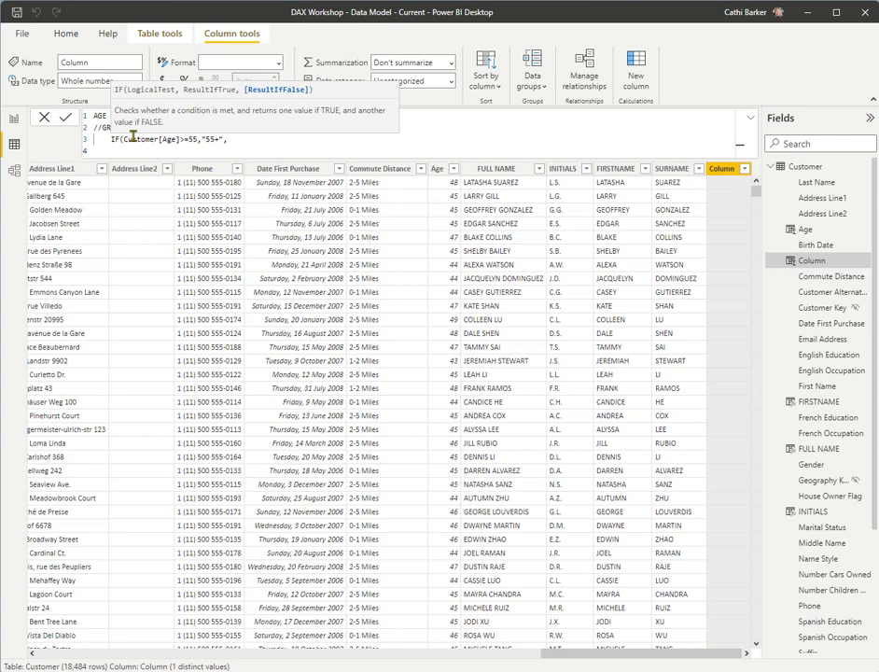
Nest a second IF as the false result, returning "45-54" when Customer[Age]>=45, and continue on a new line
text(I)
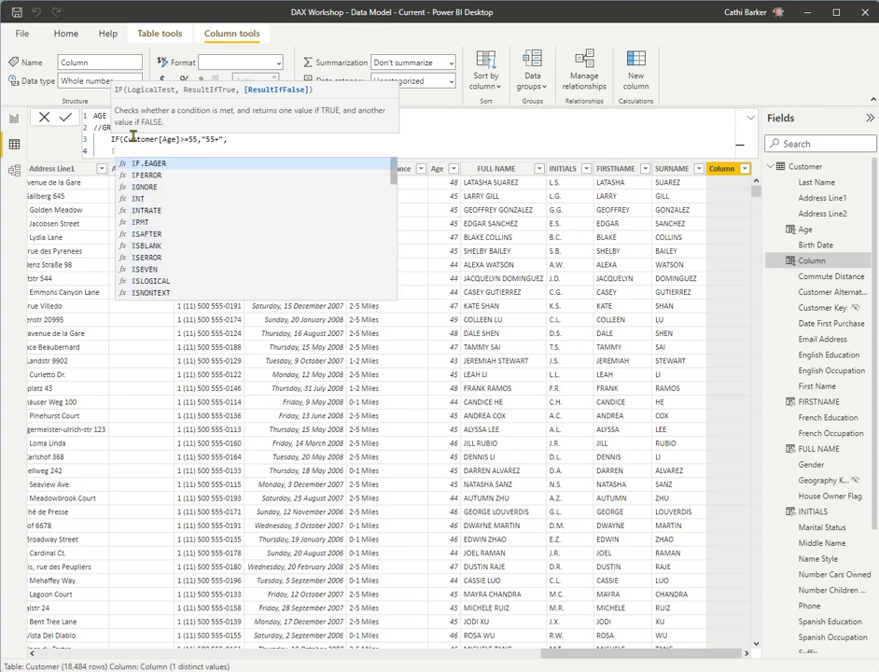
key(Down)
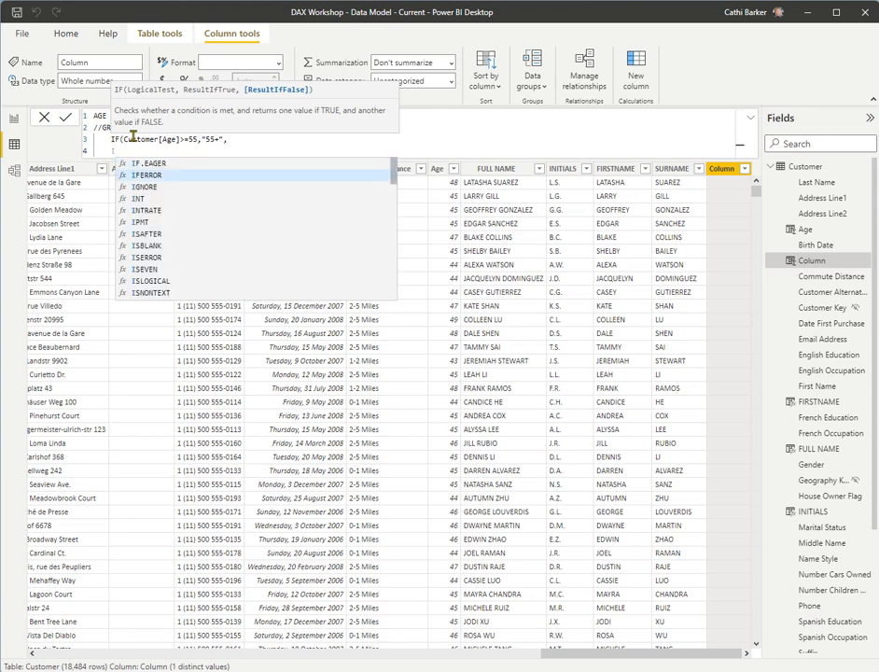
key(Up)
key(Up)
key(Up)
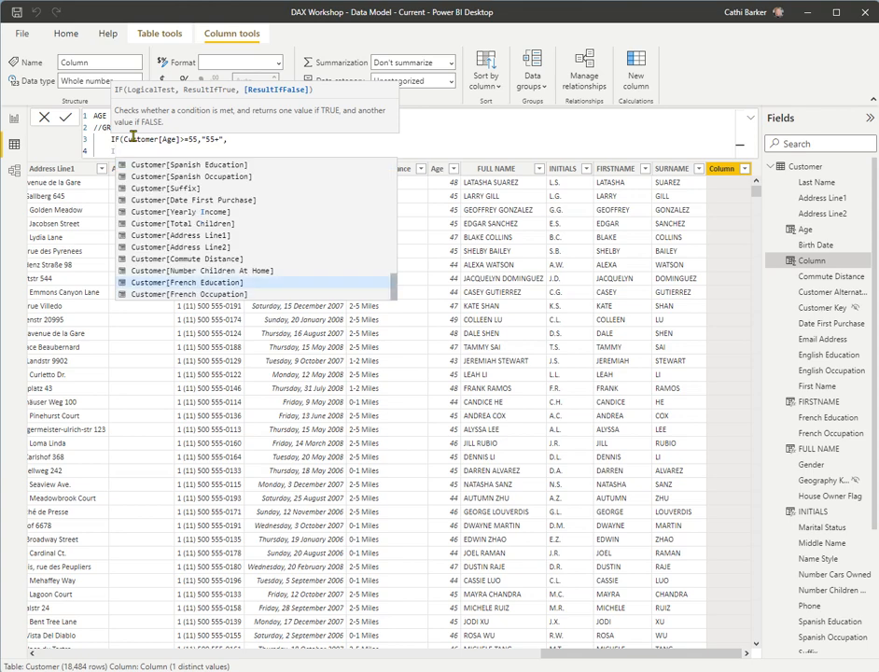
text(F)
key(Down)
key(Down)
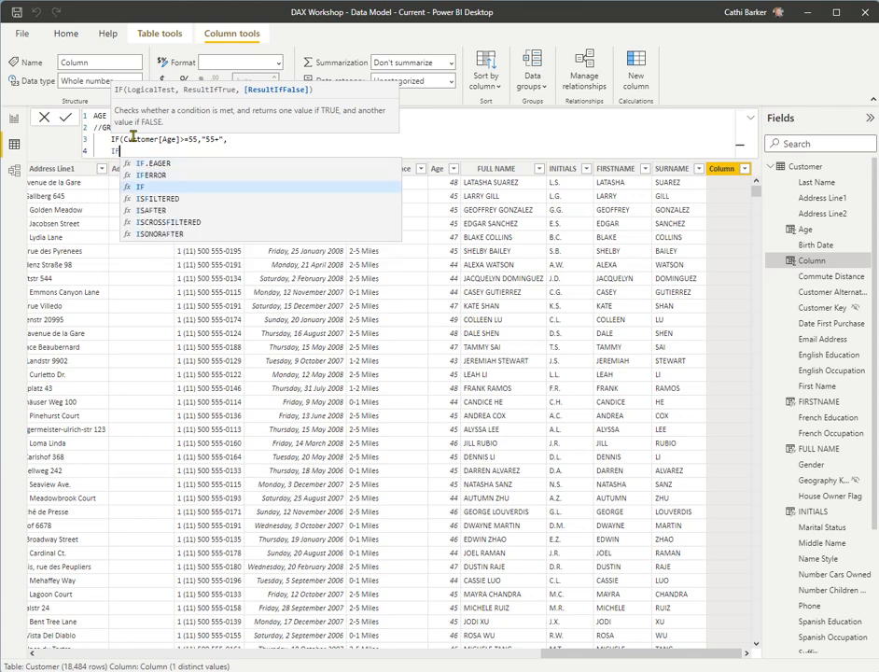
key(Tab)
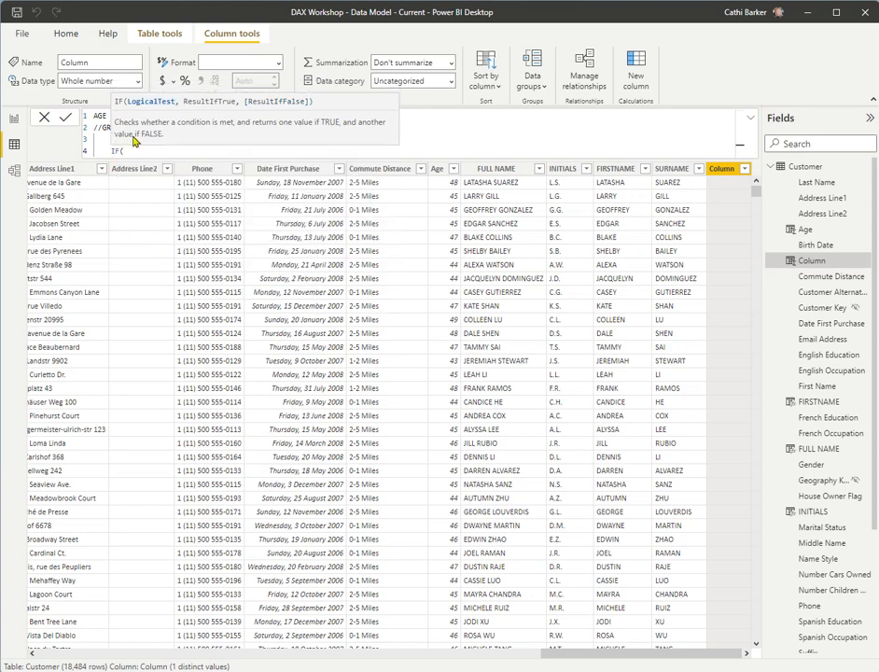
text(AGE)
key(Down)
key(Down)
key(Down)
key(Down)
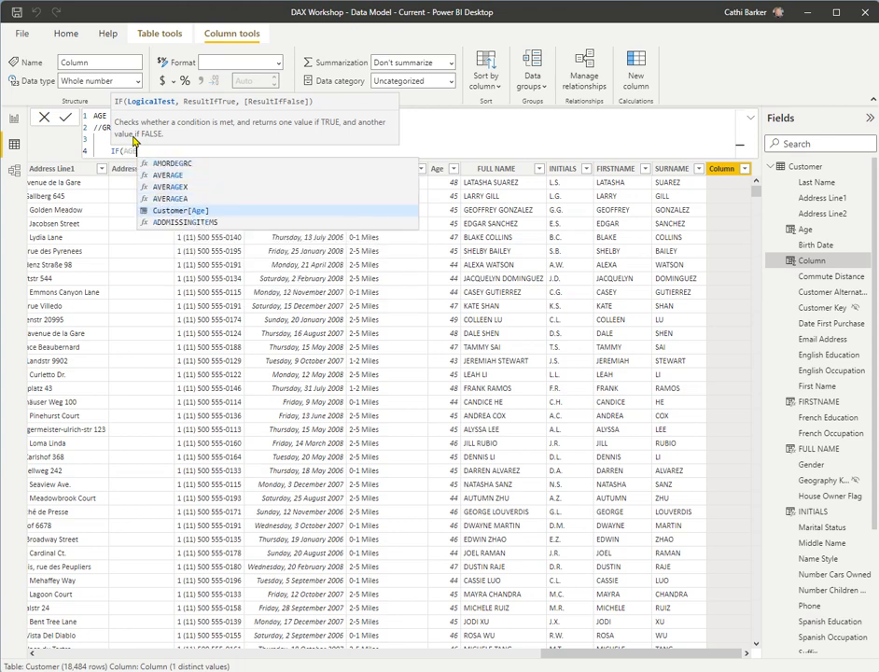
key(Tab)
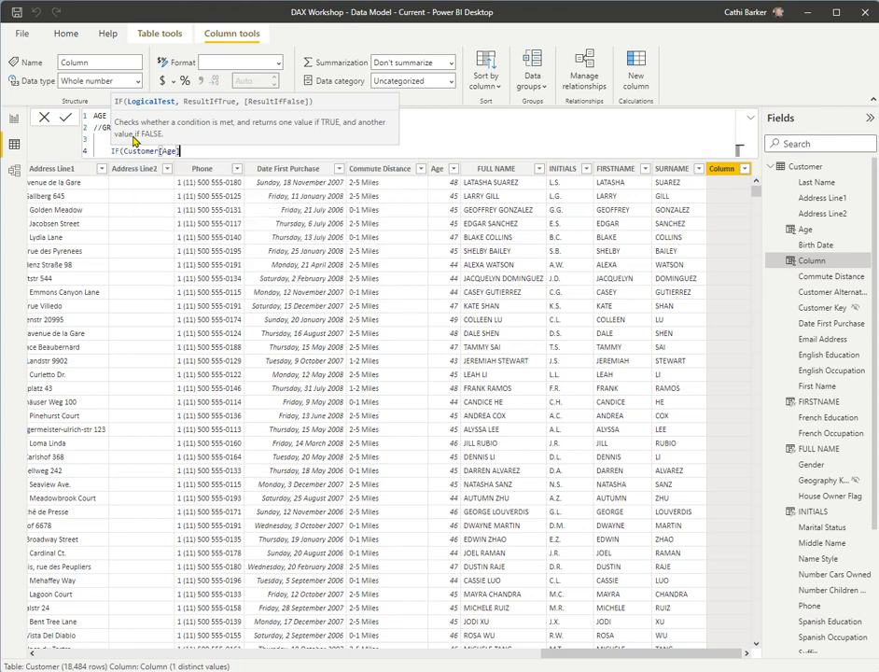
text(>=45,"45-54)
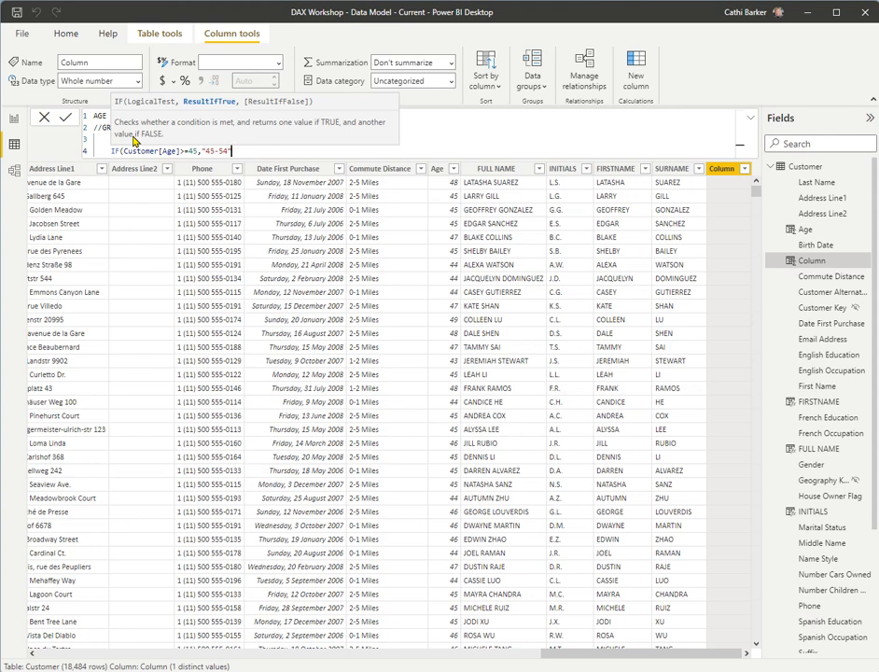
text(",)
key(shift+Return)
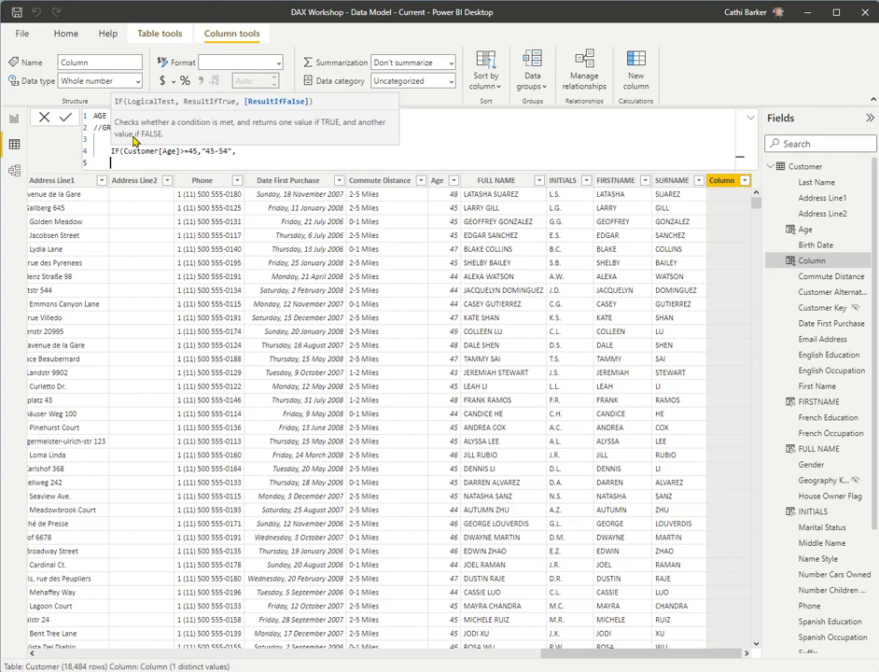
Nest a third IF as the false result, returning "35-44" when Customer[Age]>=35, and continue on a new line
text(I)
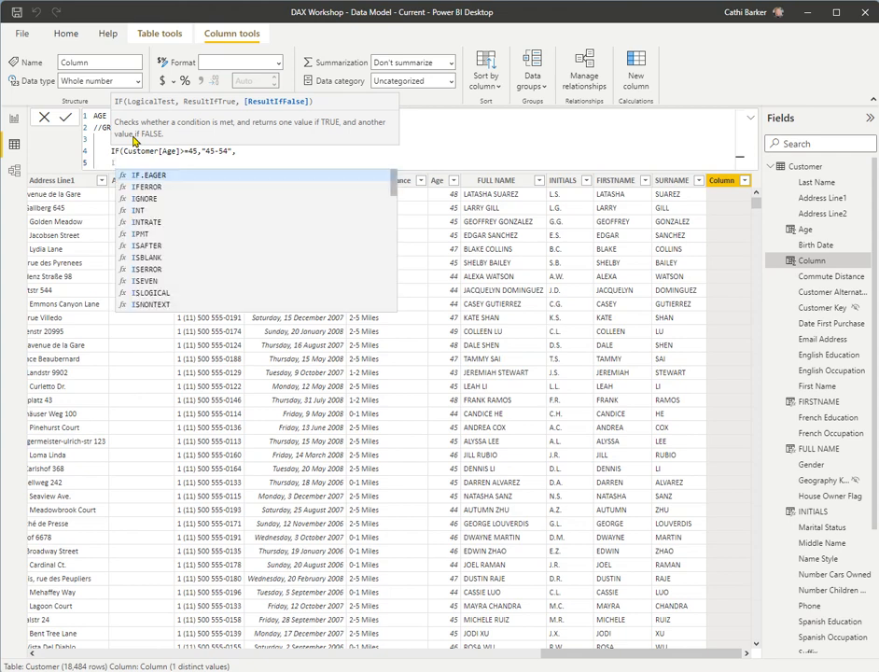
text(F)
key(Down)
key(Down)
key(Down)
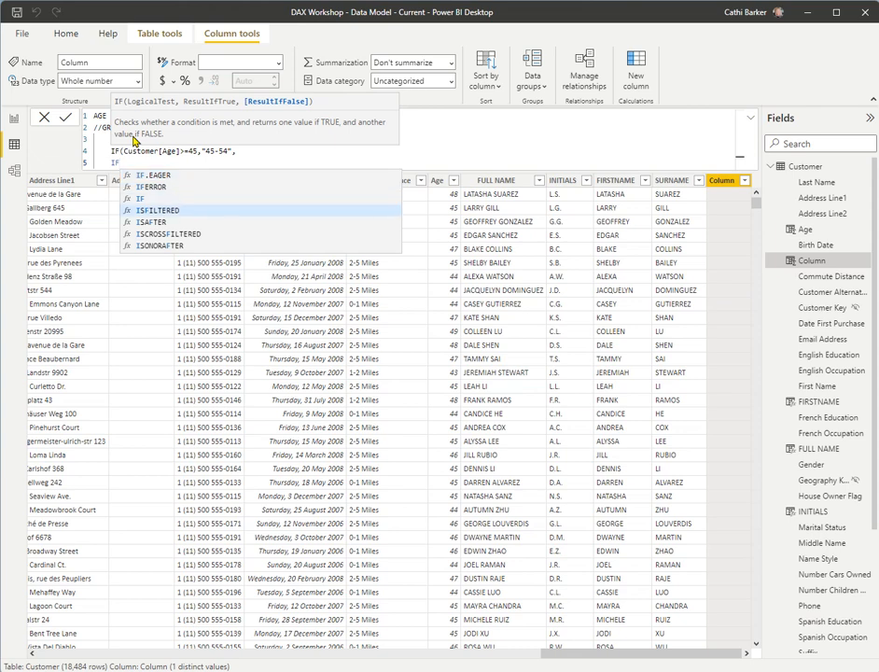
key(Up)
key(Tab)
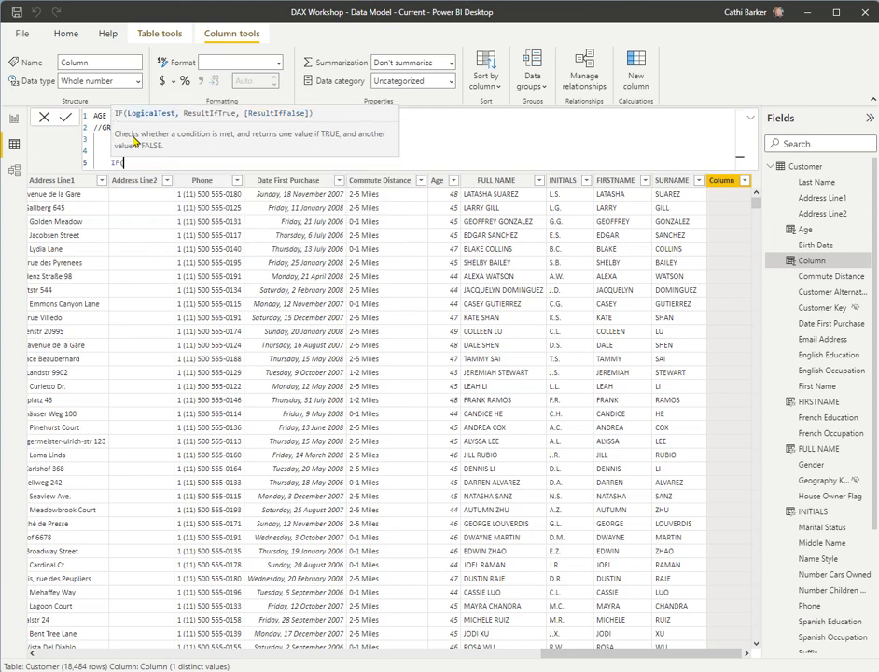
text(AGE)
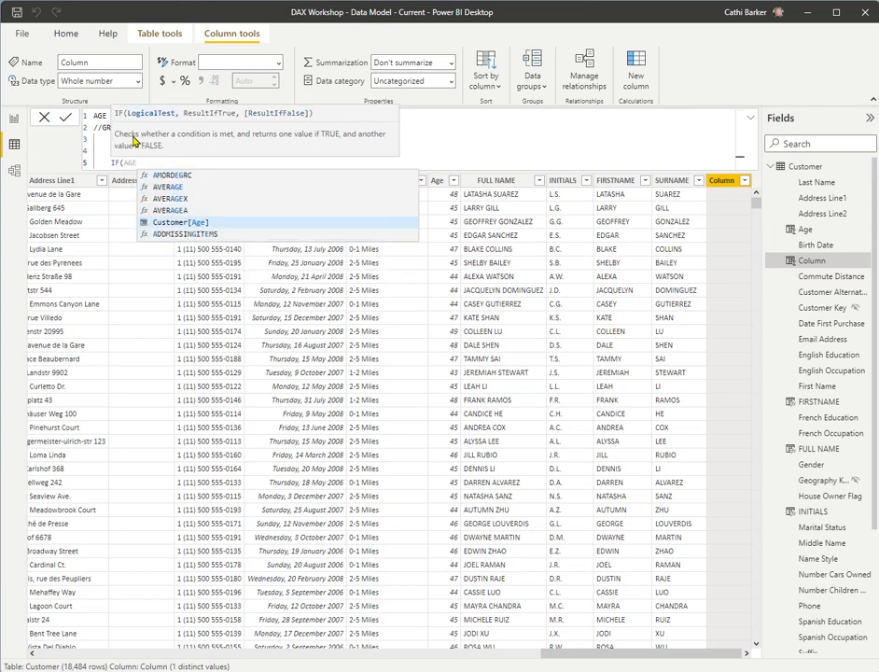
key(Tab)
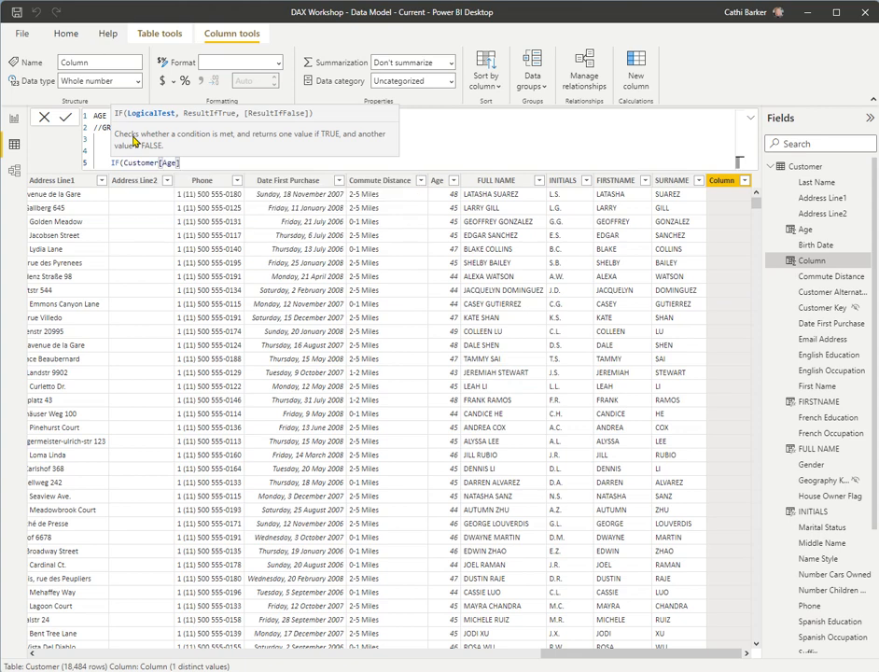
text(>=35,"35-44")
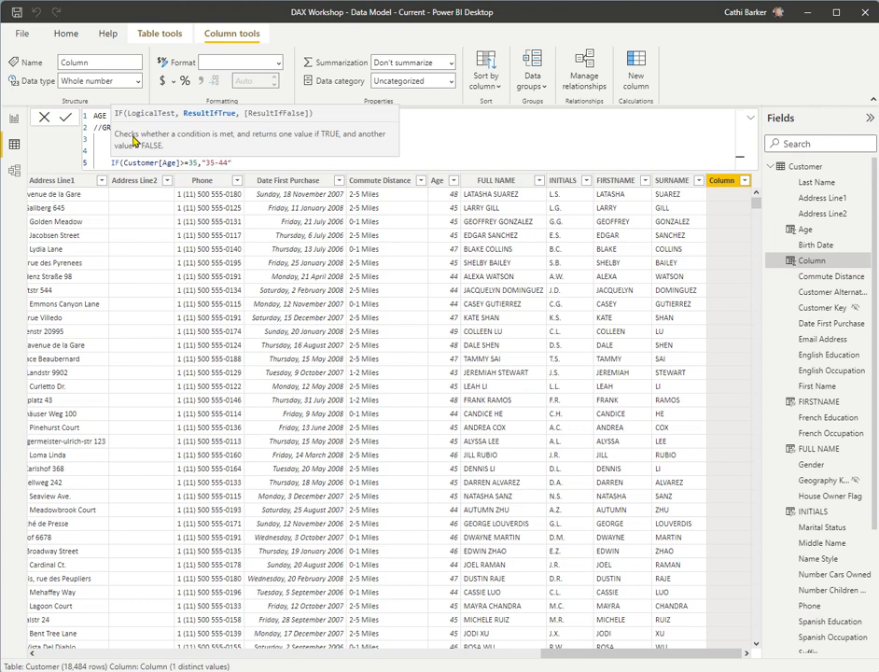
text(,)
key(shift+Return)
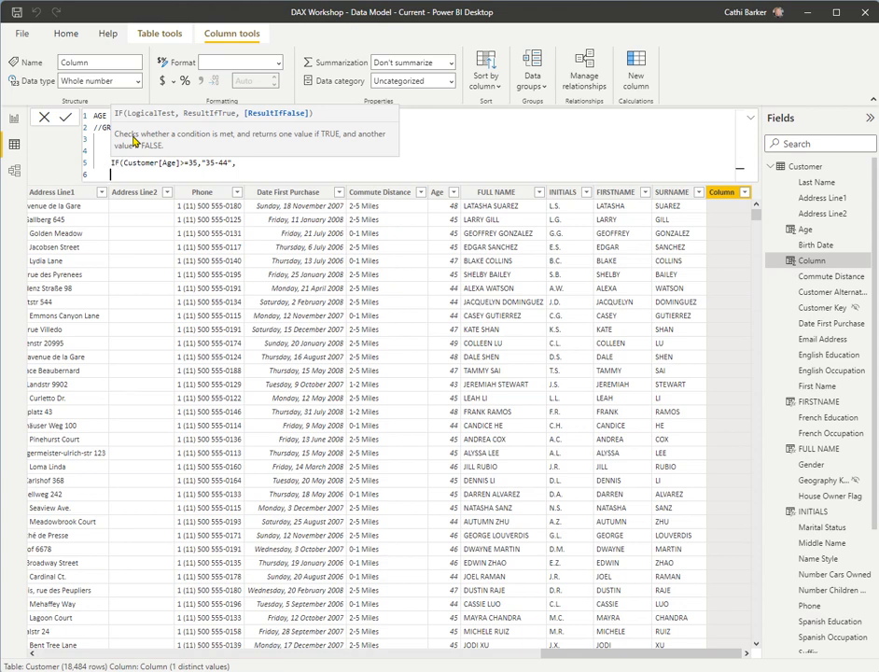
Finish the formula with "18-34" as the final false result, close all three IF functions and commit the column
text("18-34")
text()))
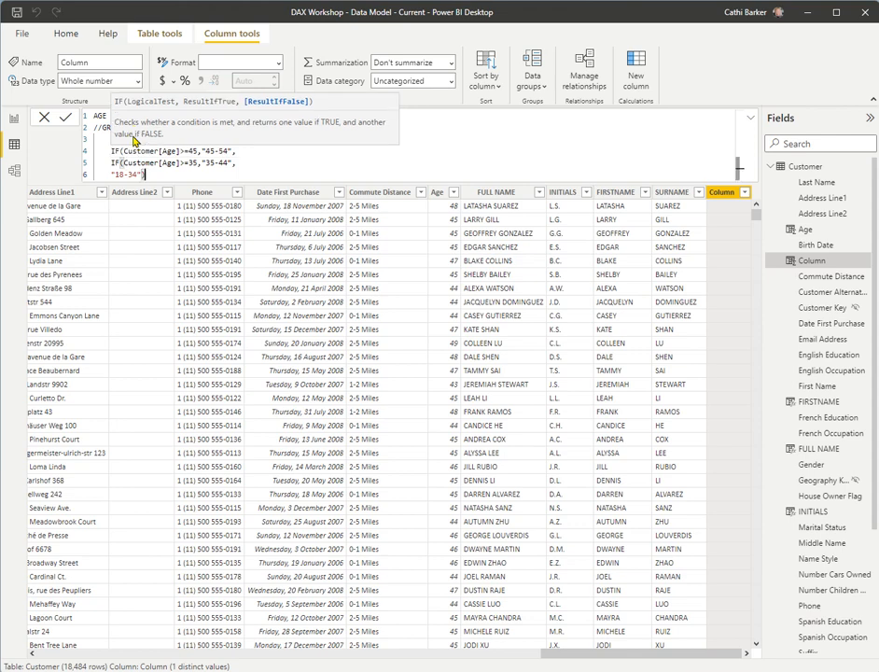
text())
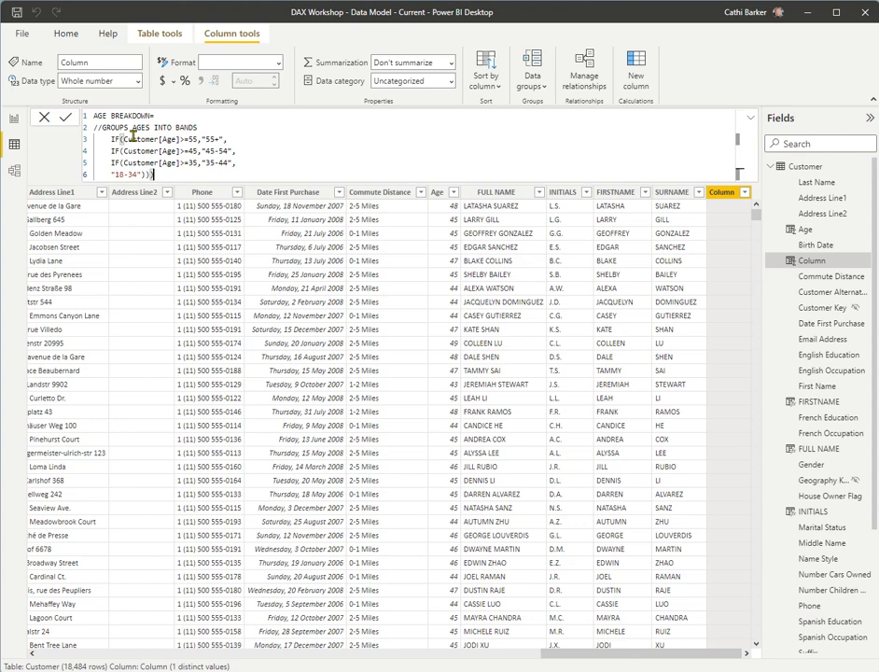
key(Return)
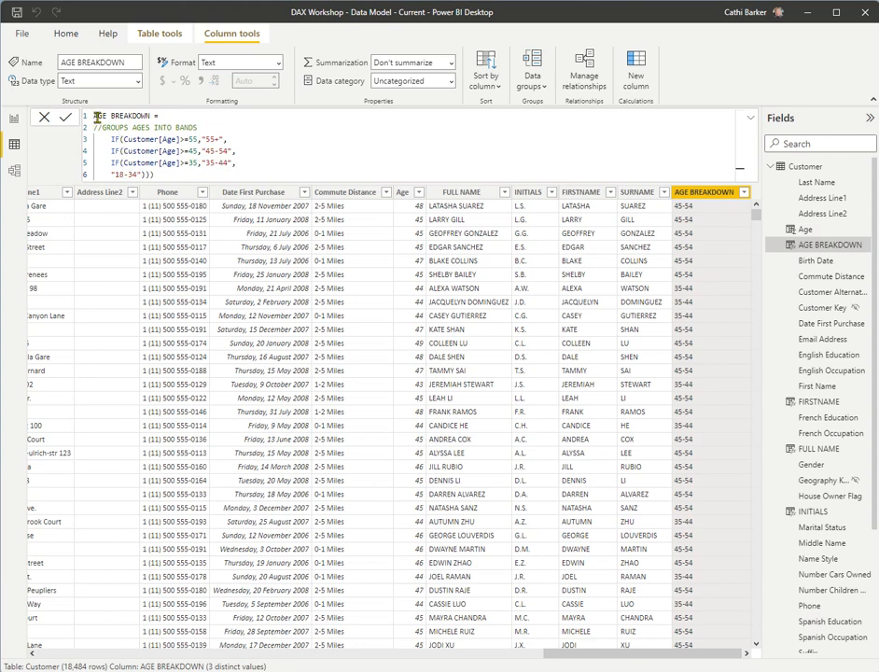
click(160, 113)
text(=)
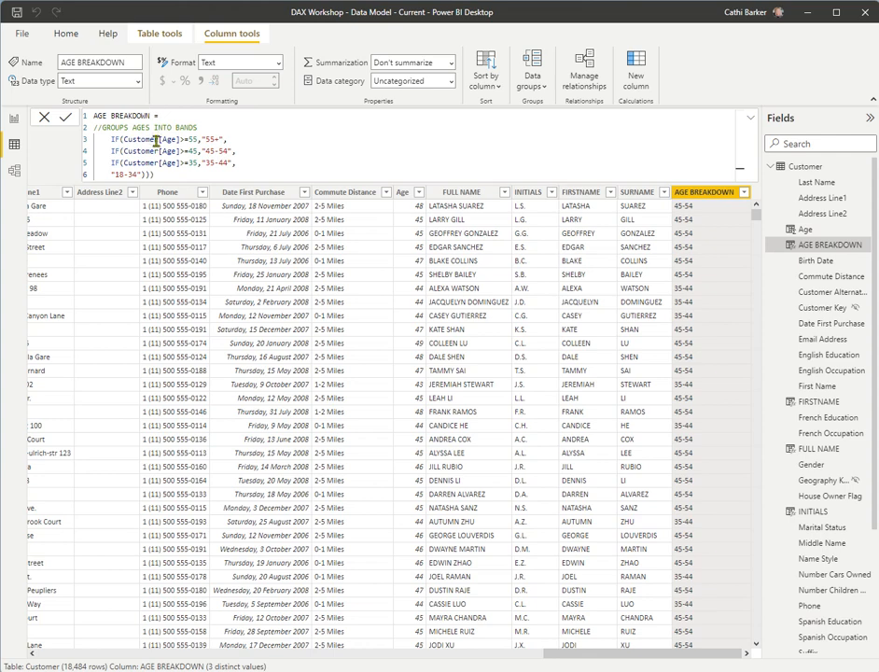